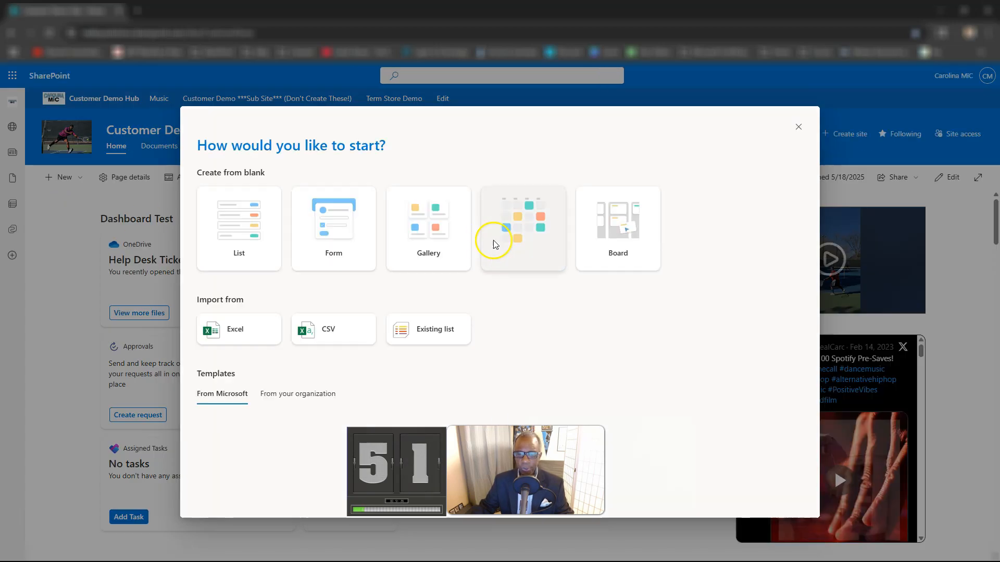
Create a blank board list named "repair ticketrs" that shows in the site navigation
{"action": "left_click", "coordinate": [627, 249]}
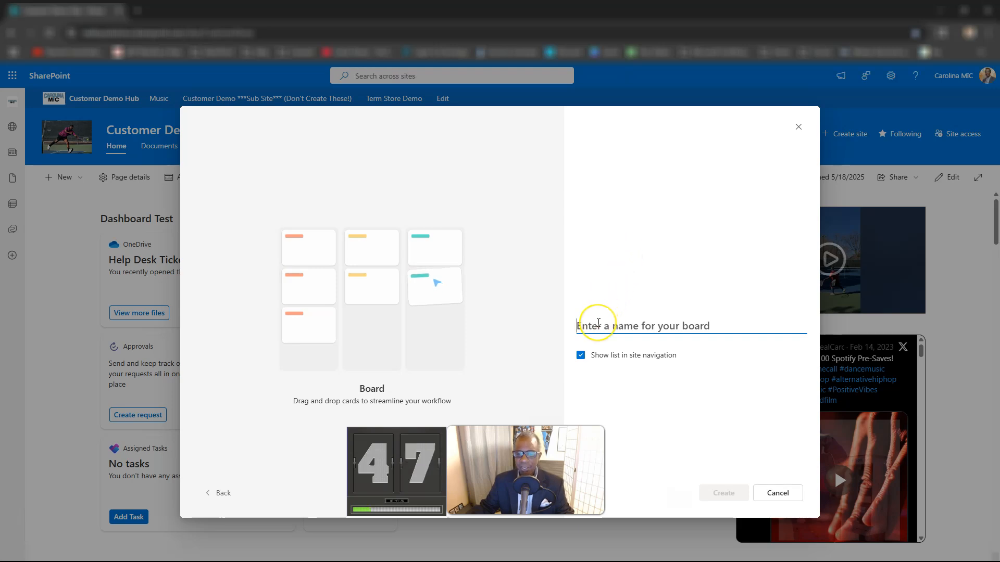
{"action": "left_click", "coordinate": [599, 323]}
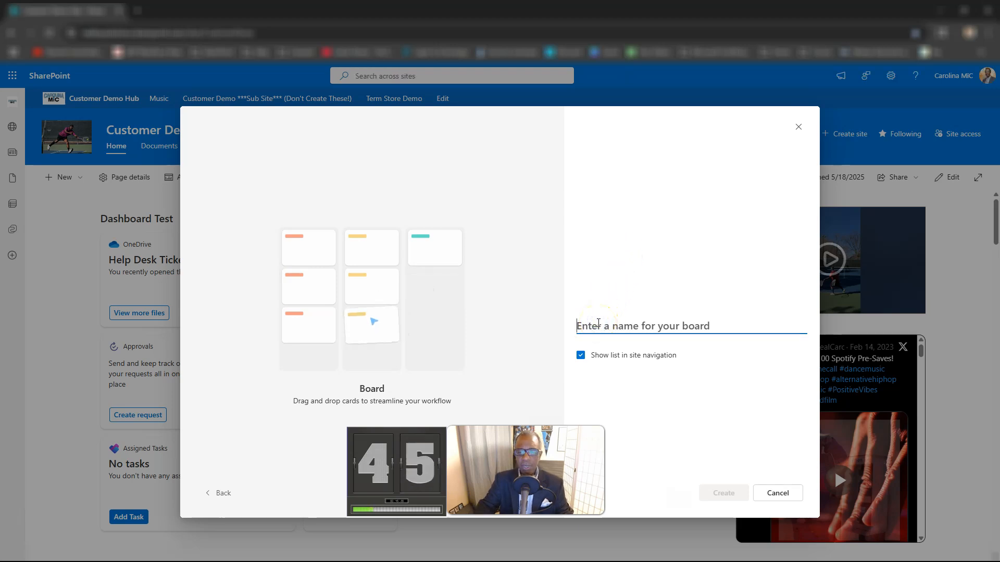
{"action": "type", "text": "rep"}
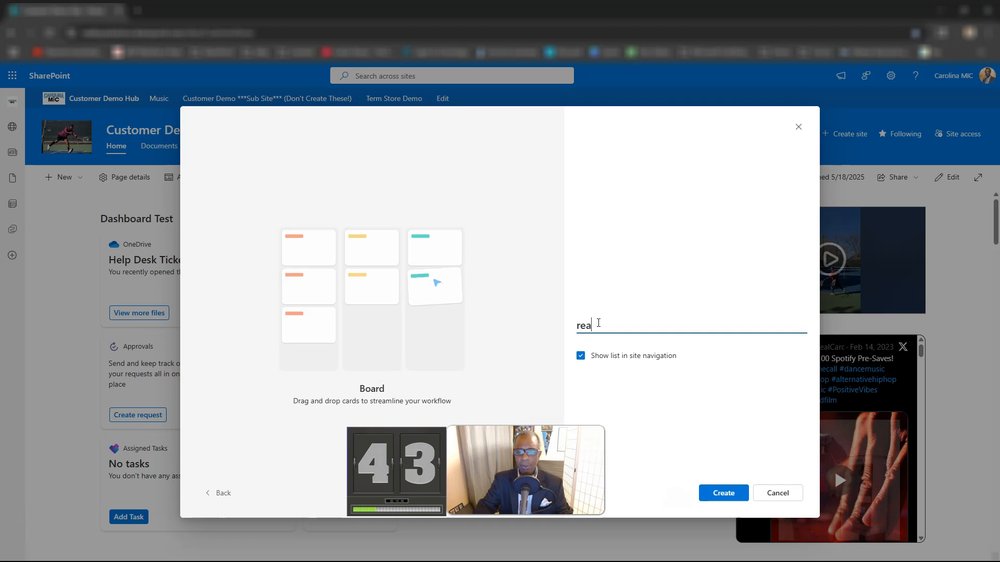
{"action": "type", "text": "air ticketrs"}
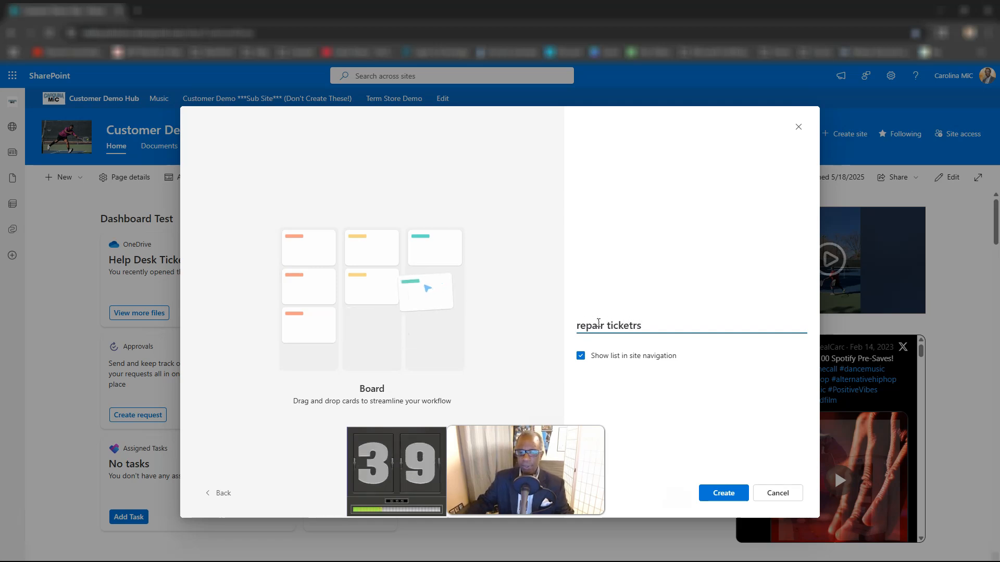
{"action": "left_click", "coordinate": [717, 494]}
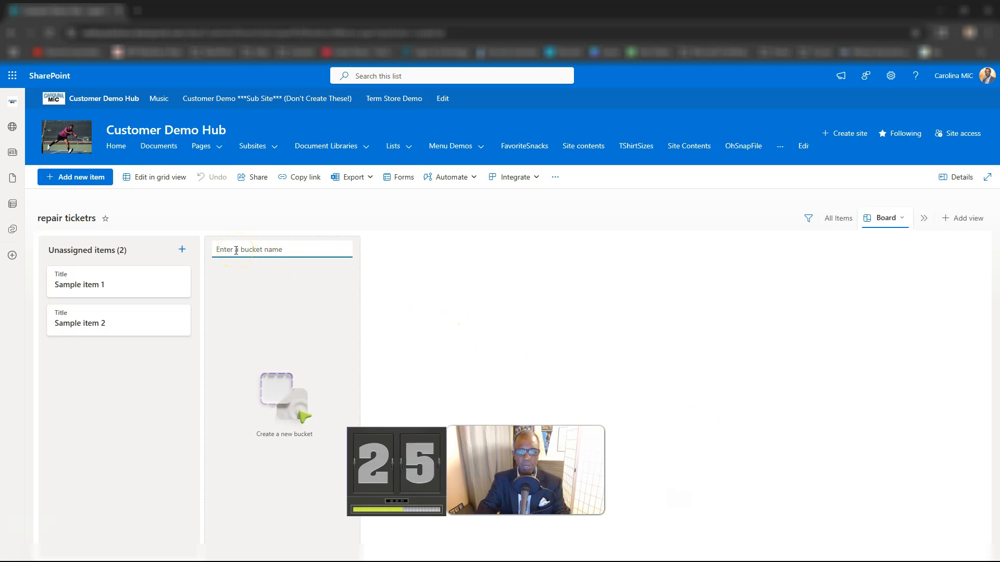
Add three buckets to the repair ticketrs board, named "Pendign", "Actibv" and "Closed"
{"action": "type", "text": "Pendin"}
{"action": "key", "text": "Return"}
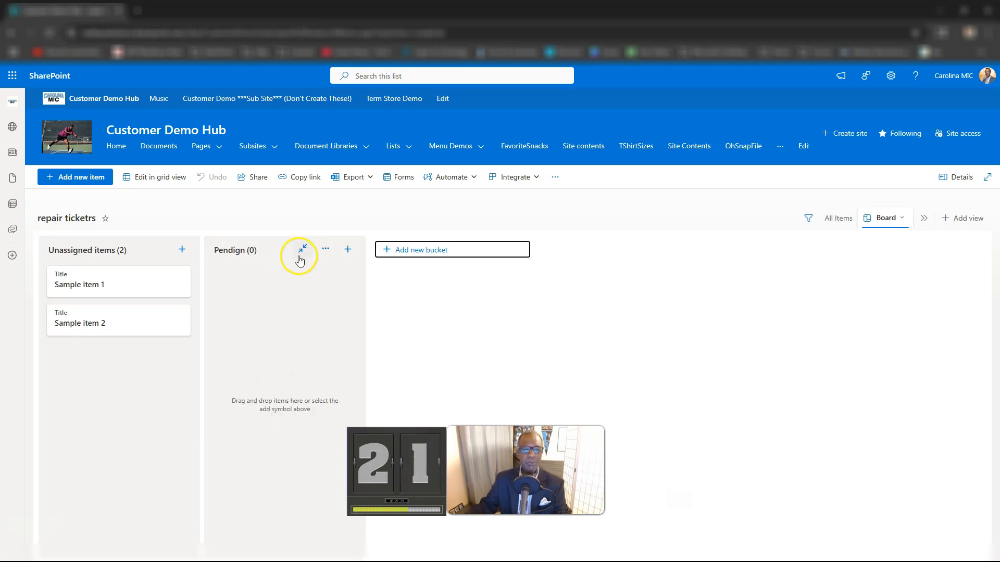
{"action": "left_click", "coordinate": [396, 255]}
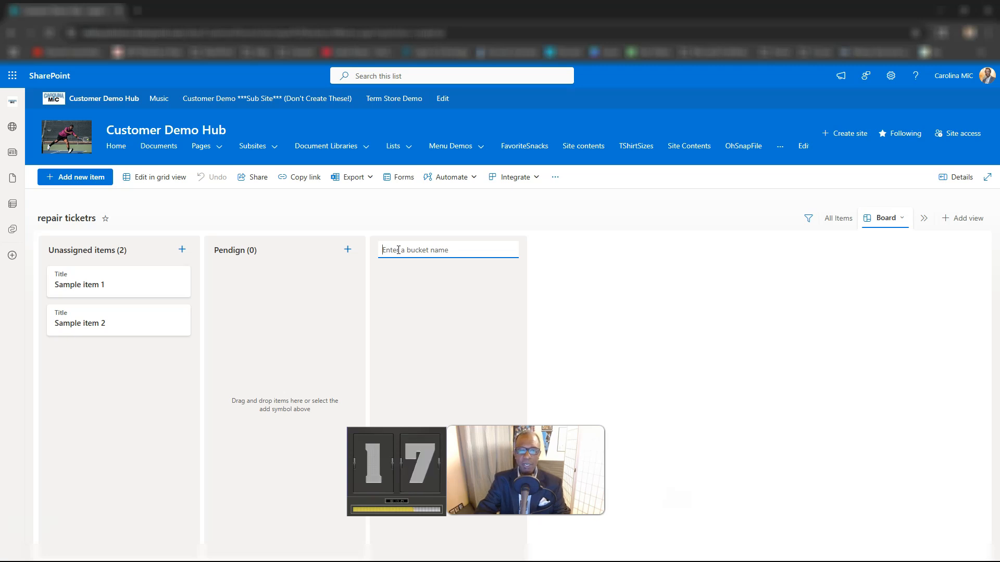
{"action": "type", "text": "Actibv"}
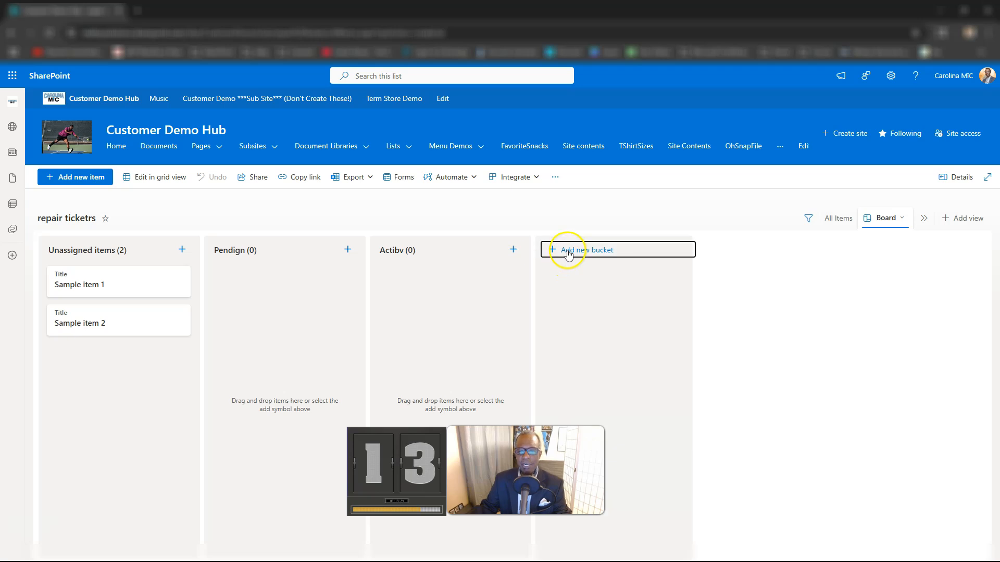
{"action": "left_click", "coordinate": [568, 252]}
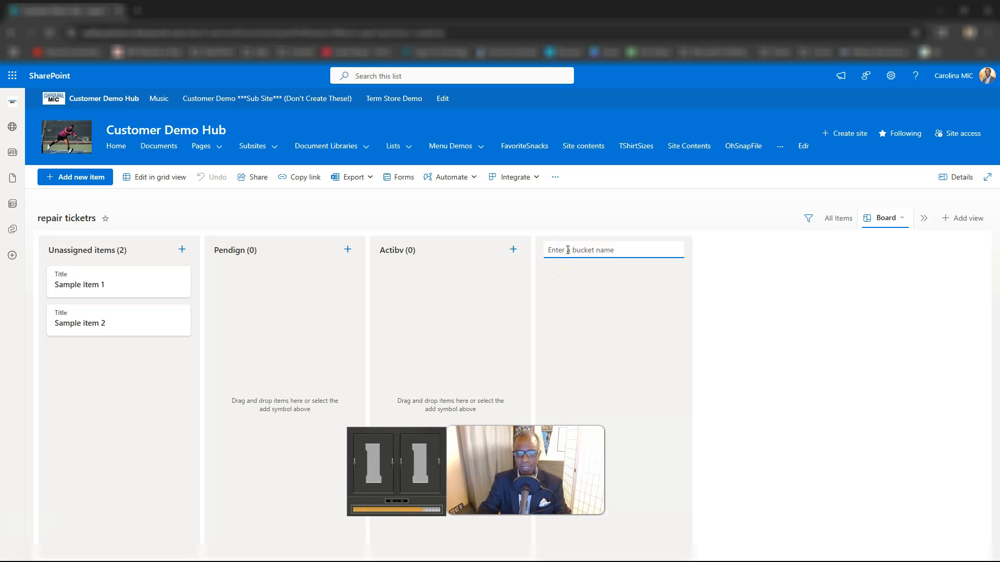
{"action": "type", "text": "Closed"}
{"action": "key", "text": "Return"}
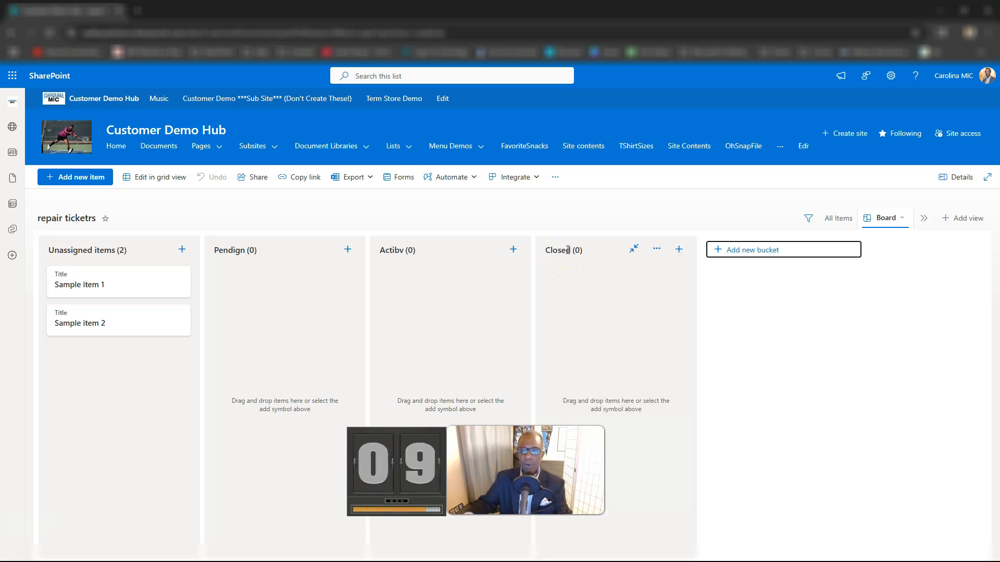
Move the Sample item 1 card into the Pendign bucket and the Sample item 2 card into the Actibv bucket
{"action": "left_click", "coordinate": [105, 288]}
{"action": "left_click_drag", "start_coordinate": [105, 288], "coordinate": [261, 279]}
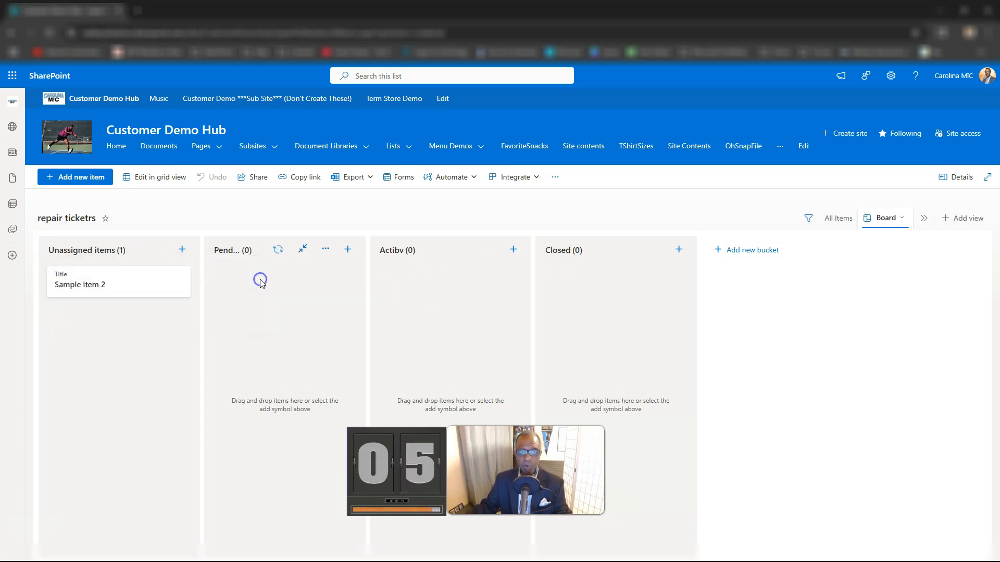
{"action": "left_click_drag", "start_coordinate": [116, 286], "coordinate": [409, 290]}
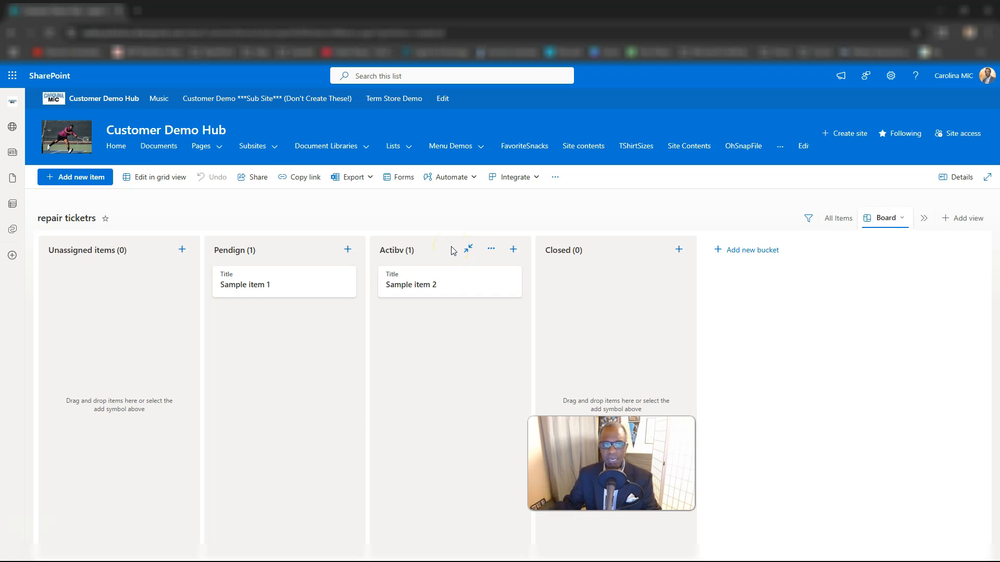
From the Customer Demo Hub home page, try to create a blank board list named "Delete This", excluded from the site navigation
{"action": "left_click", "coordinate": [75, 141]}
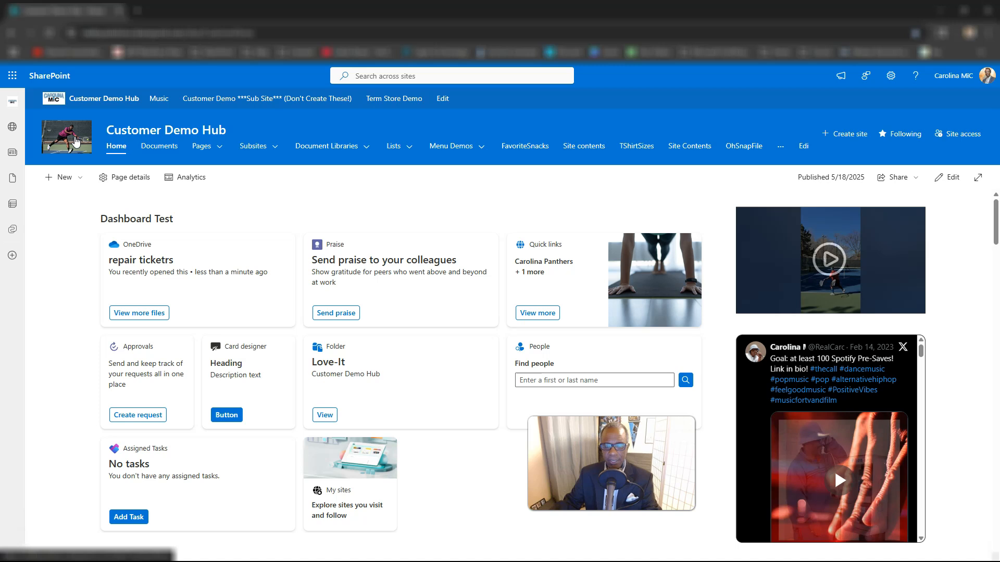
{"action": "left_click", "coordinate": [62, 177]}
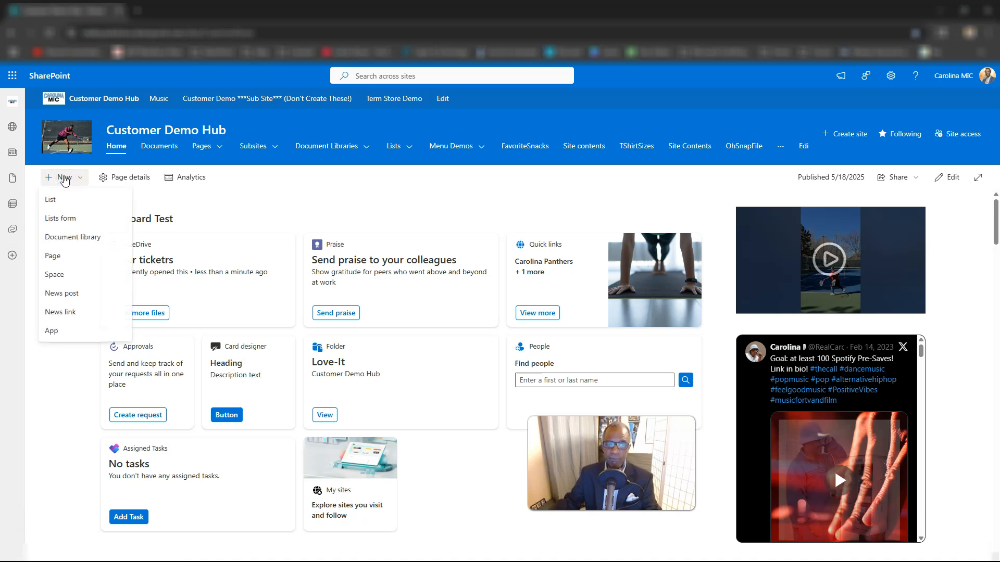
{"action": "left_click", "coordinate": [55, 202]}
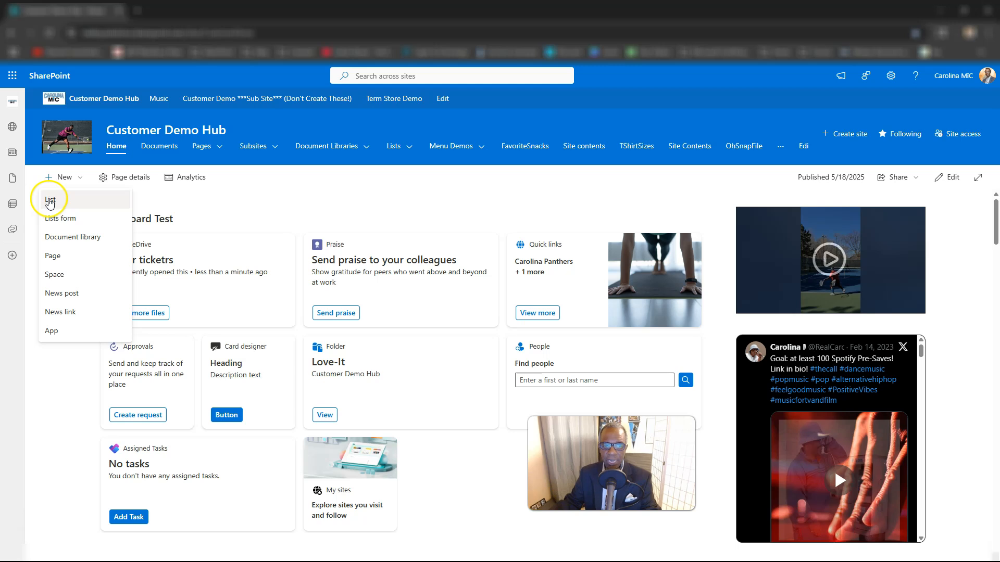
{"action": "left_click", "coordinate": [50, 202]}
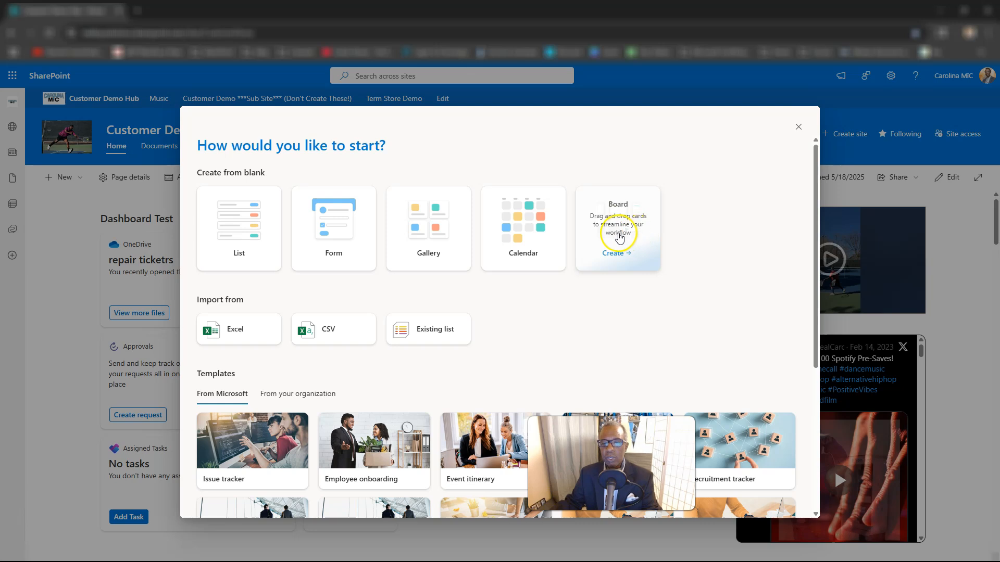
{"action": "left_click", "coordinate": [619, 238]}
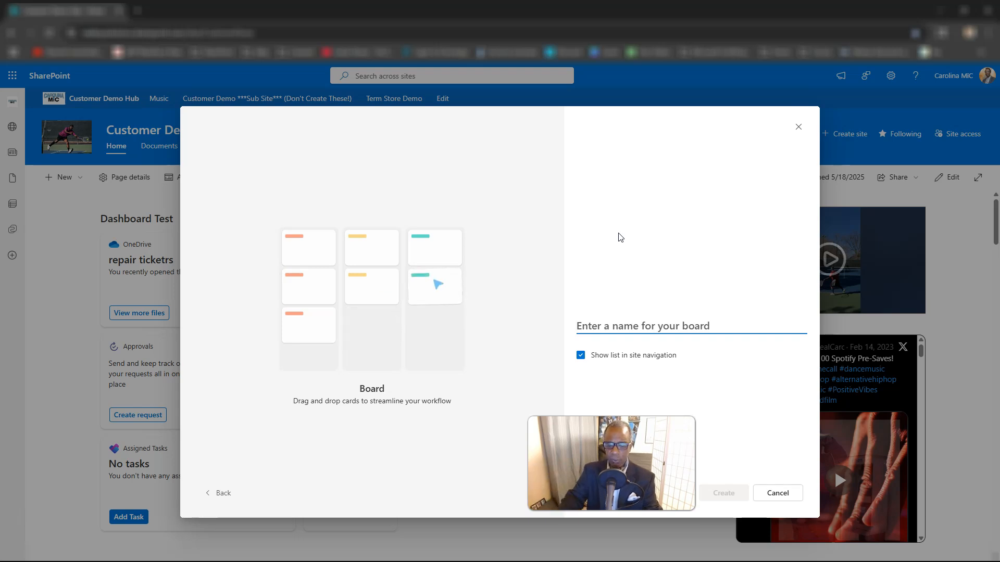
{"action": "type", "text": "Delete This"}
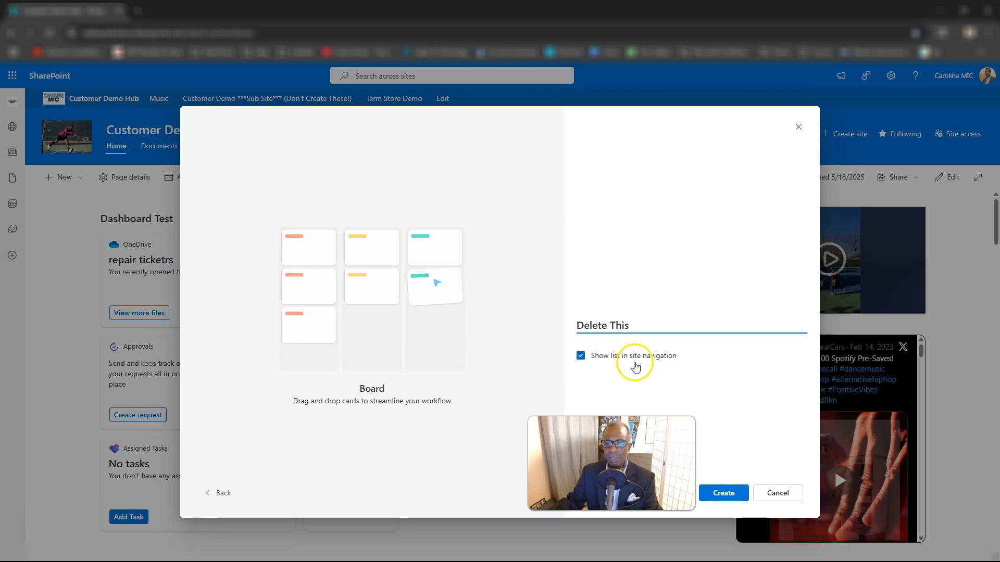
{"action": "left_click", "coordinate": [581, 356]}
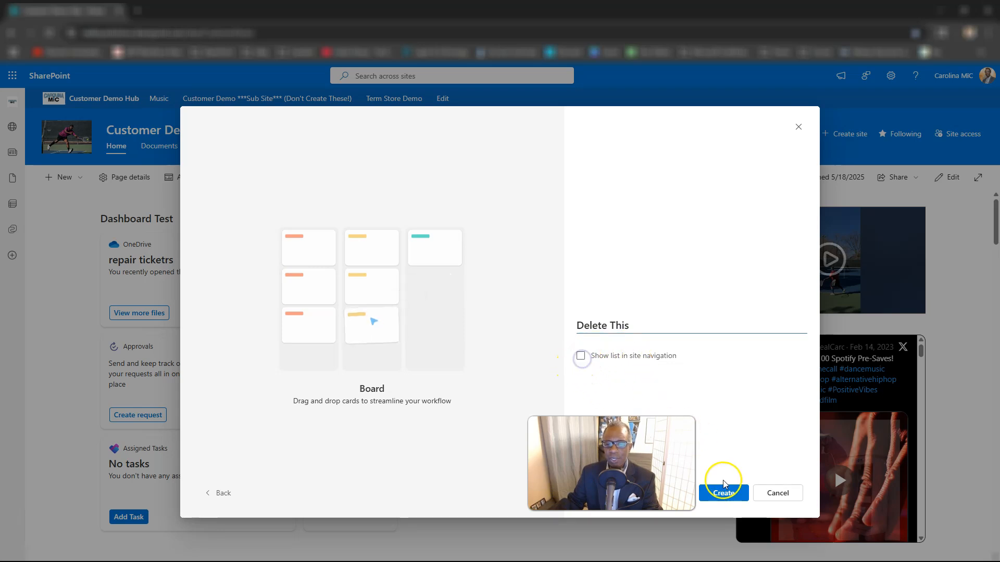
{"action": "left_click", "coordinate": [723, 493]}
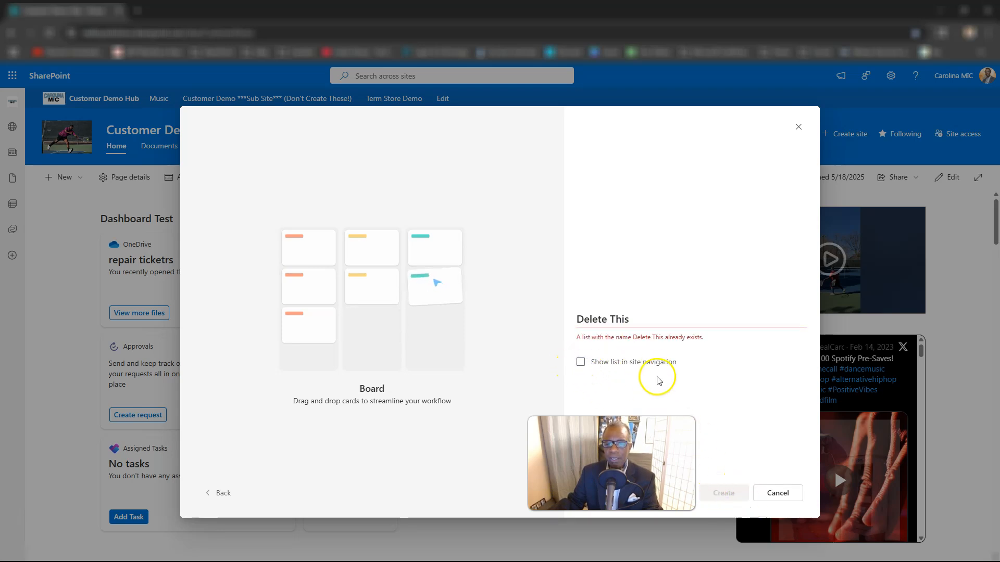
Change the new board's name to "Delete This 2" and create it
{"action": "left_click", "coordinate": [641, 324]}
{"action": "type", "text": "2"}
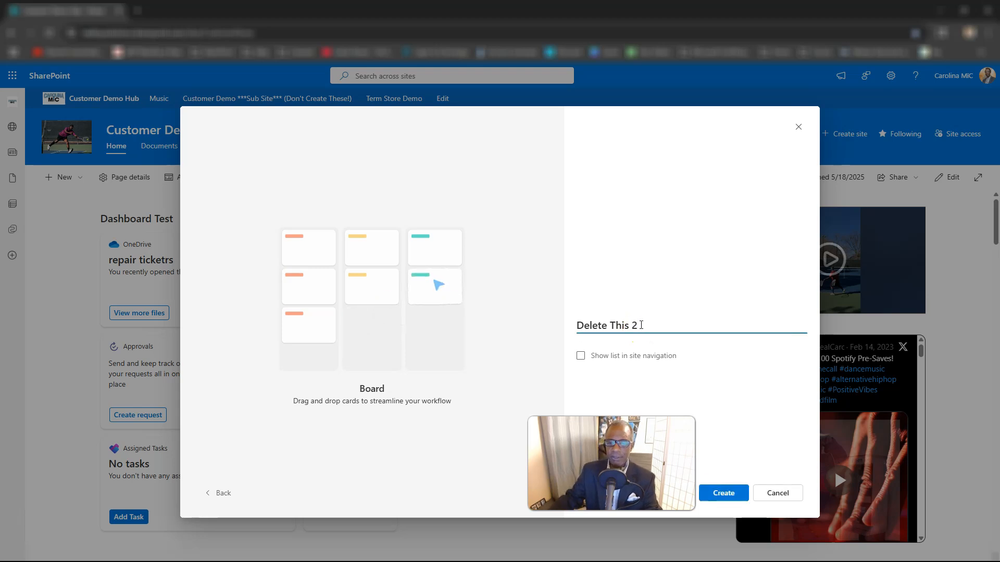
{"action": "left_click", "coordinate": [722, 490]}
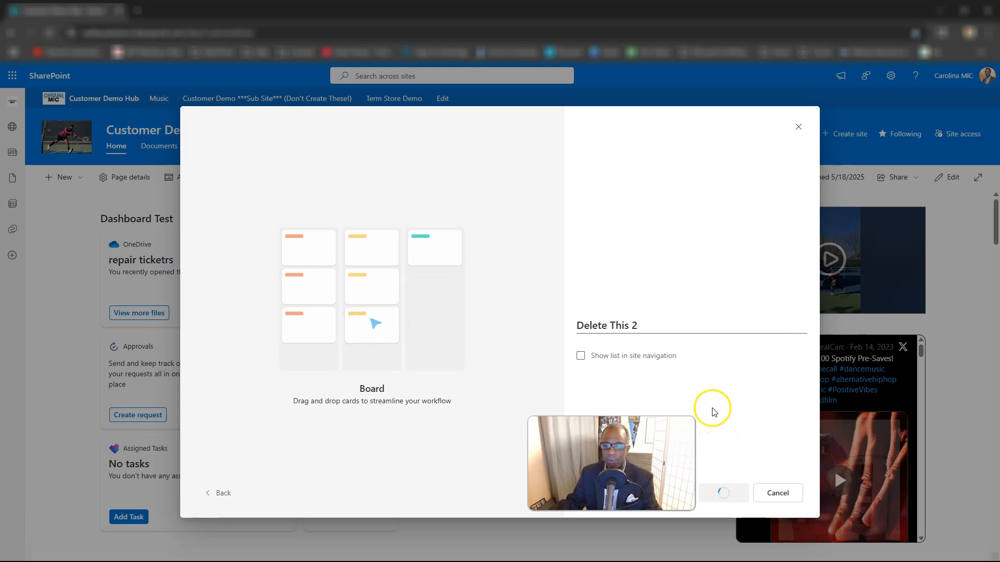
{"action": "left_click", "coordinate": [644, 322]}
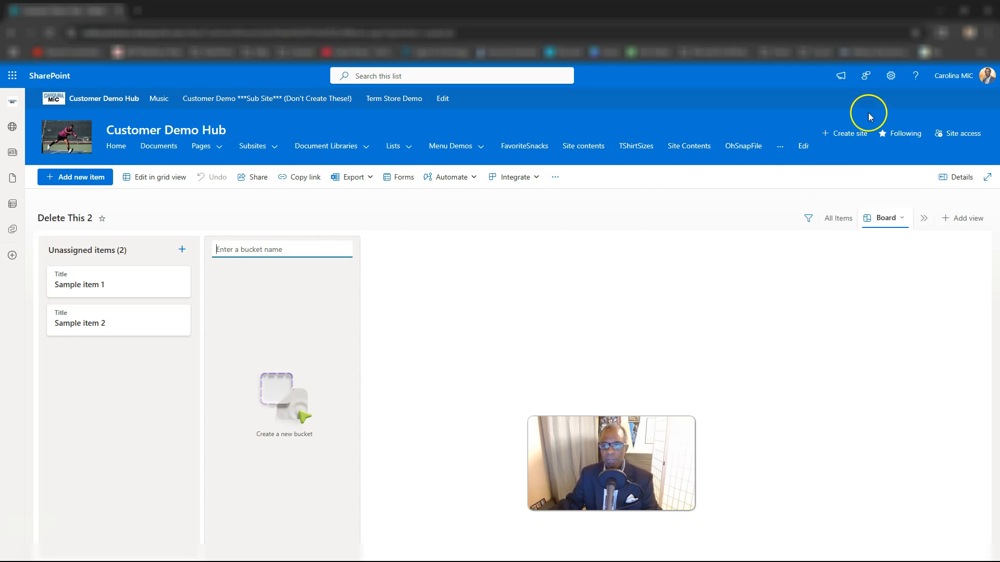
Examine the columns in the Delete This 2 list settings, including board choice, and return to the board
{"action": "left_click", "coordinate": [890, 75]}
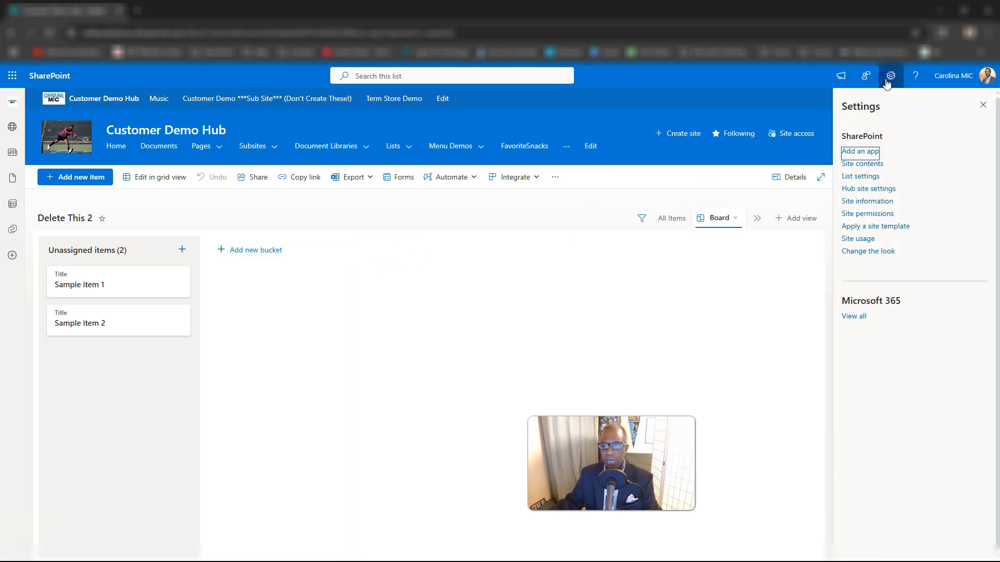
{"action": "left_click", "coordinate": [855, 177]}
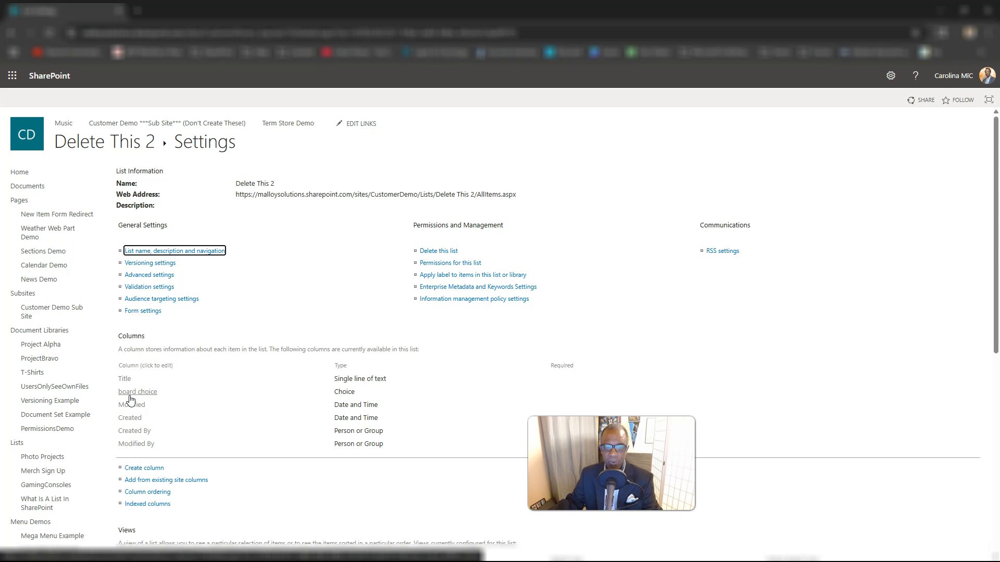
{"action": "scroll", "coordinate": [132, 398], "scroll_direction": "down", "scroll_amount": 3}
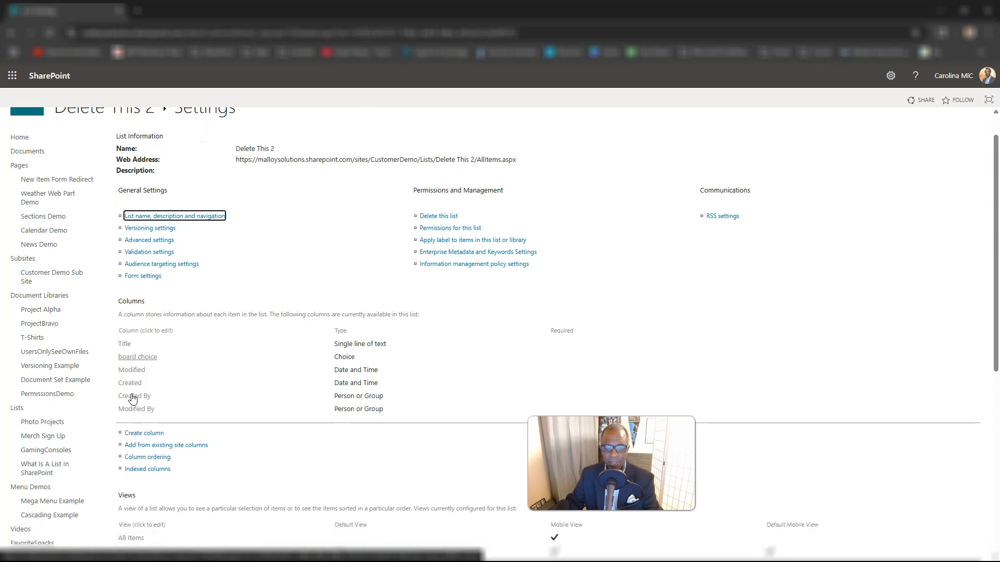
{"action": "scroll", "coordinate": [134, 384], "scroll_direction": "up", "scroll_amount": 1}
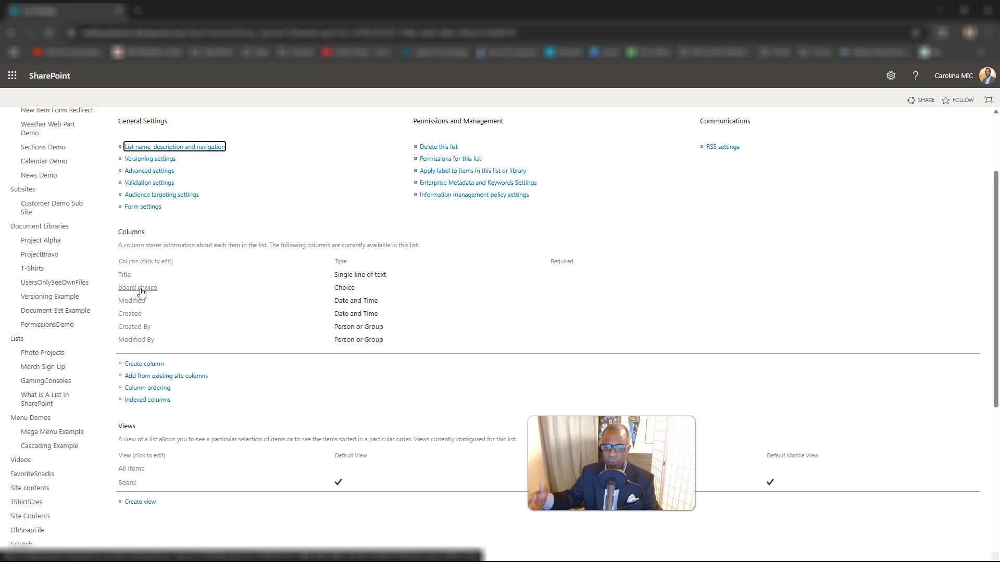
{"action": "left_click", "coordinate": [12, 34]}
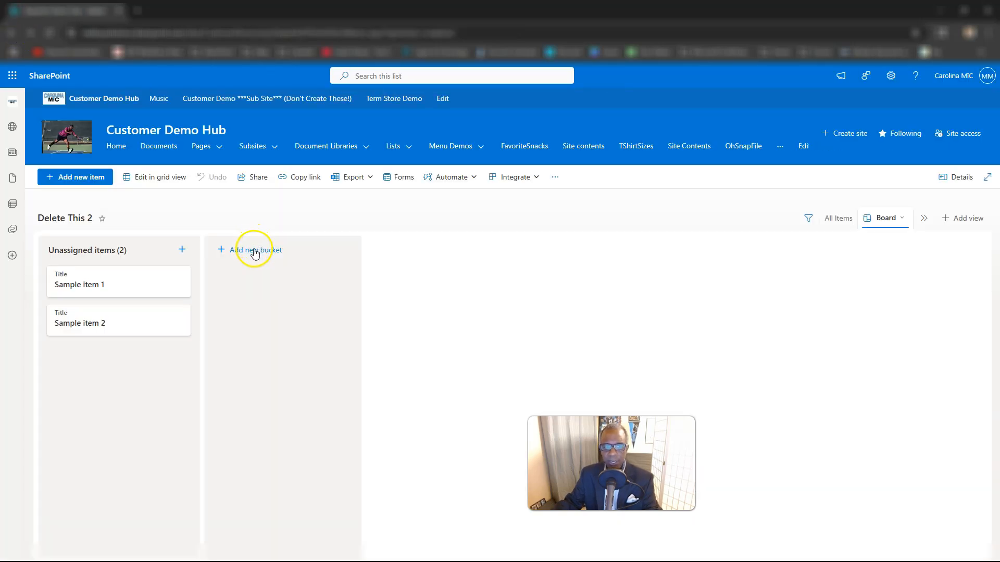
Add two buckets to the Delete This 2 board, named "Pending" and "Closed"
{"action": "left_click", "coordinate": [254, 252]}
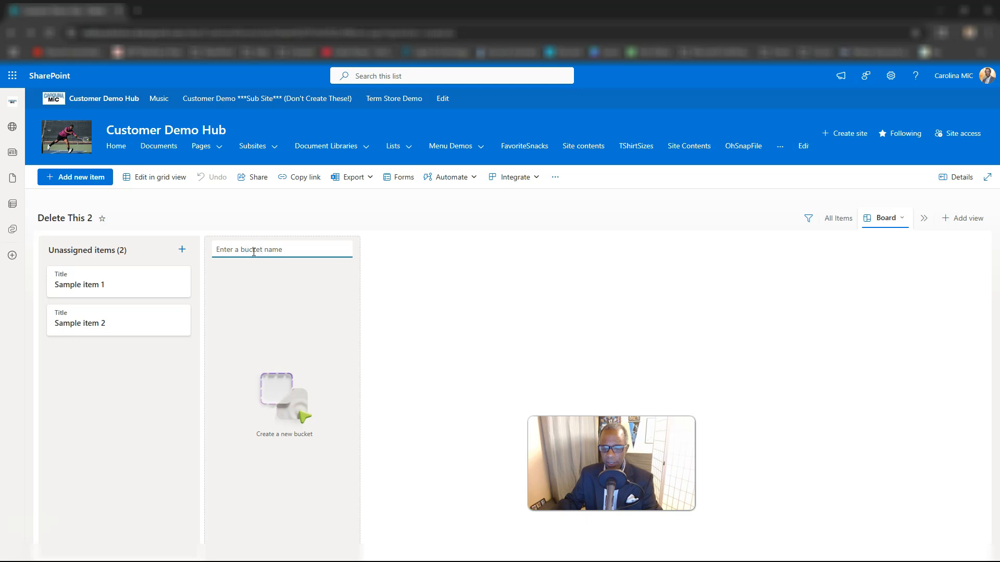
{"action": "type", "text": "Pending"}
{"action": "key", "text": "Return"}
{"action": "left_click", "coordinate": [410, 249]}
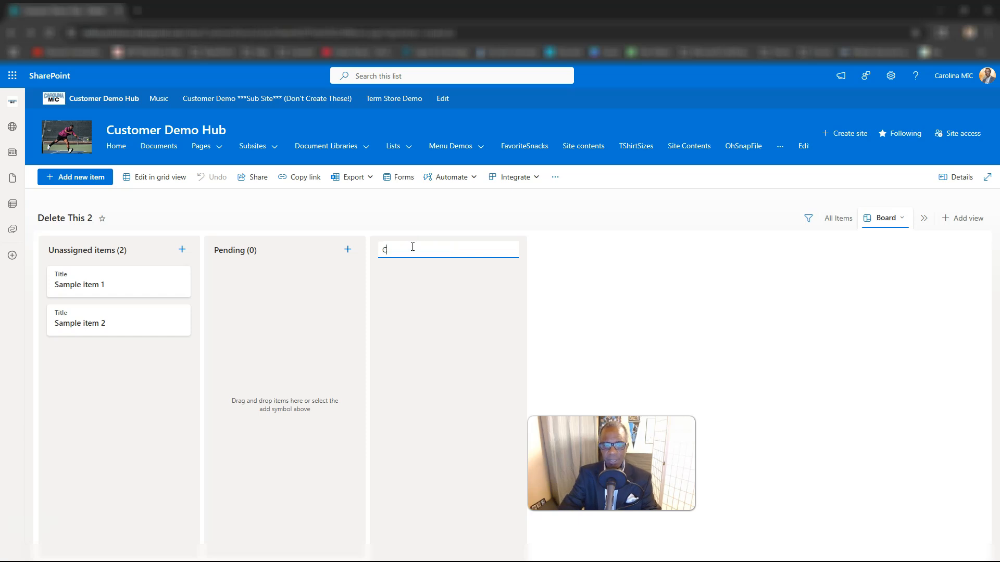
{"action": "type", "text": "Closed"}
{"action": "key", "text": "Return"}
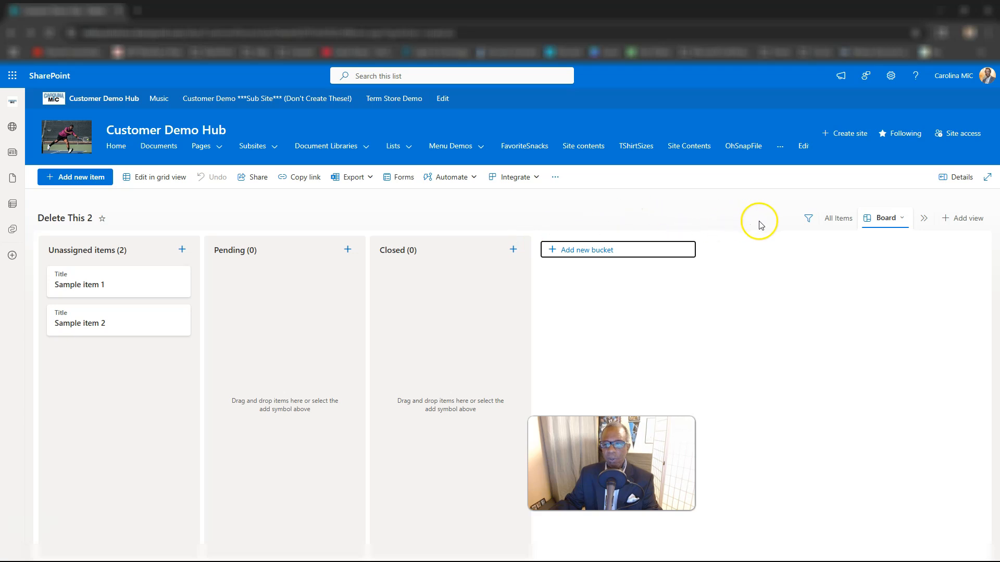
In the All Items view, inspect the choices of the board choice column and close its settings without saving
{"action": "left_click", "coordinate": [831, 221]}
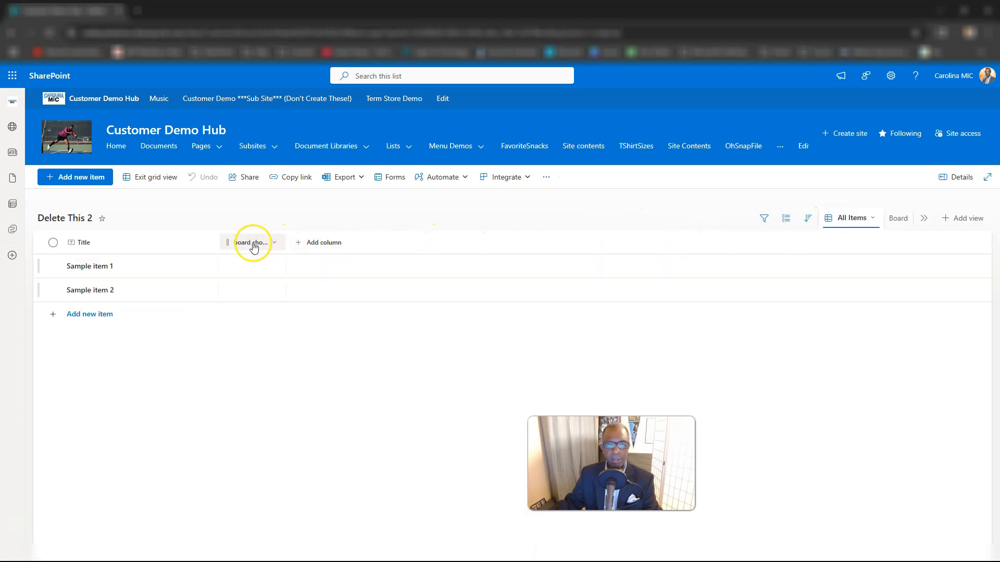
{"action": "left_click", "coordinate": [274, 246]}
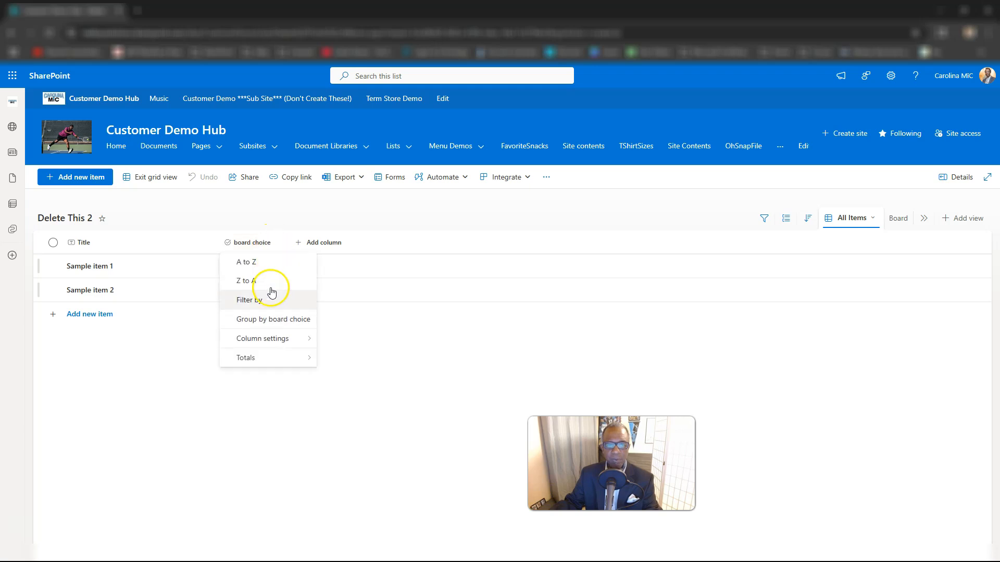
{"action": "mouse_move", "coordinate": [272, 339]}
{"action": "left_click", "coordinate": [332, 339]}
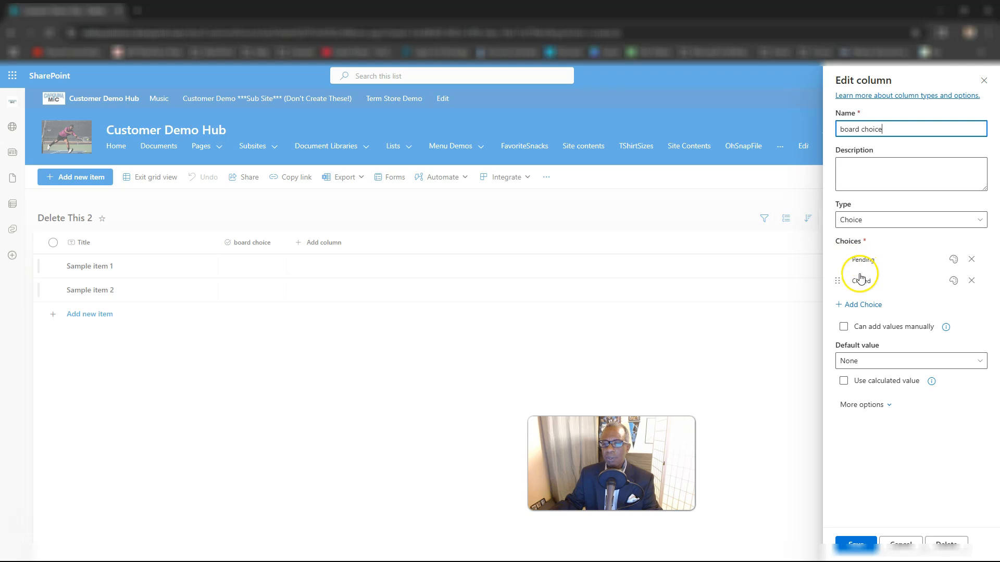
{"action": "left_click", "coordinate": [901, 544]}
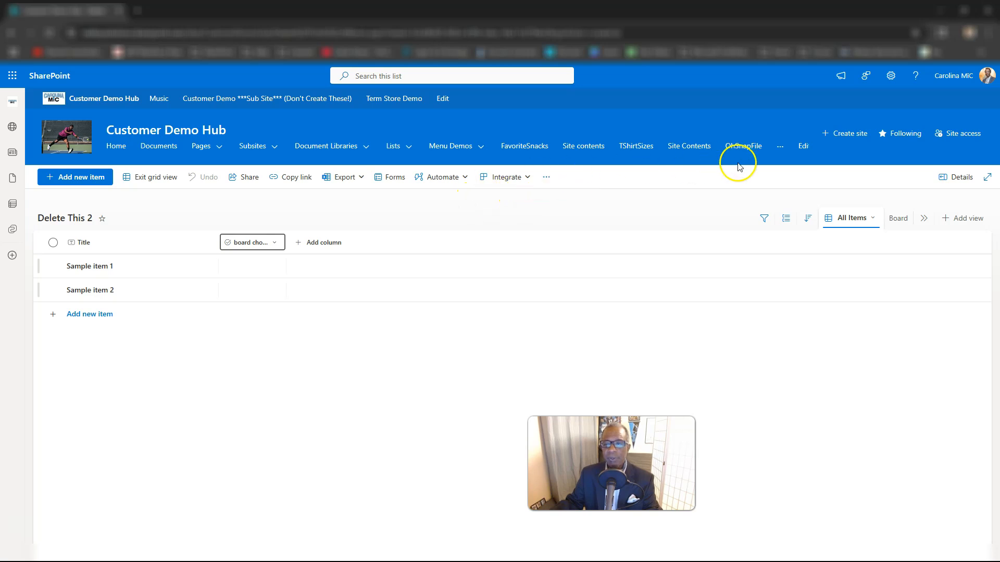
Open the Help Desk Tickets list, review its items in the All Items view, and return to Board - By Status
{"action": "left_click", "coordinate": [780, 148]}
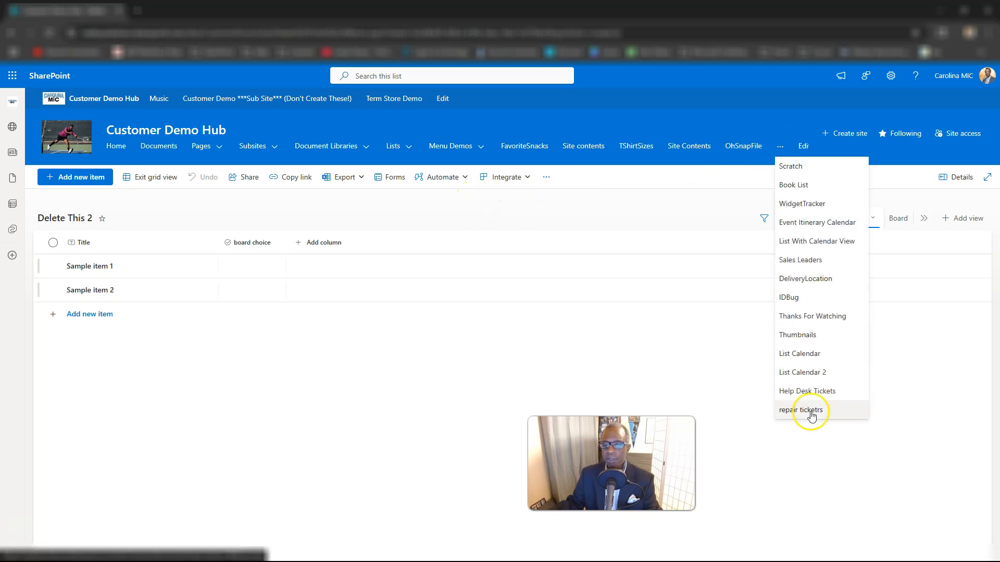
{"action": "left_click", "coordinate": [798, 392]}
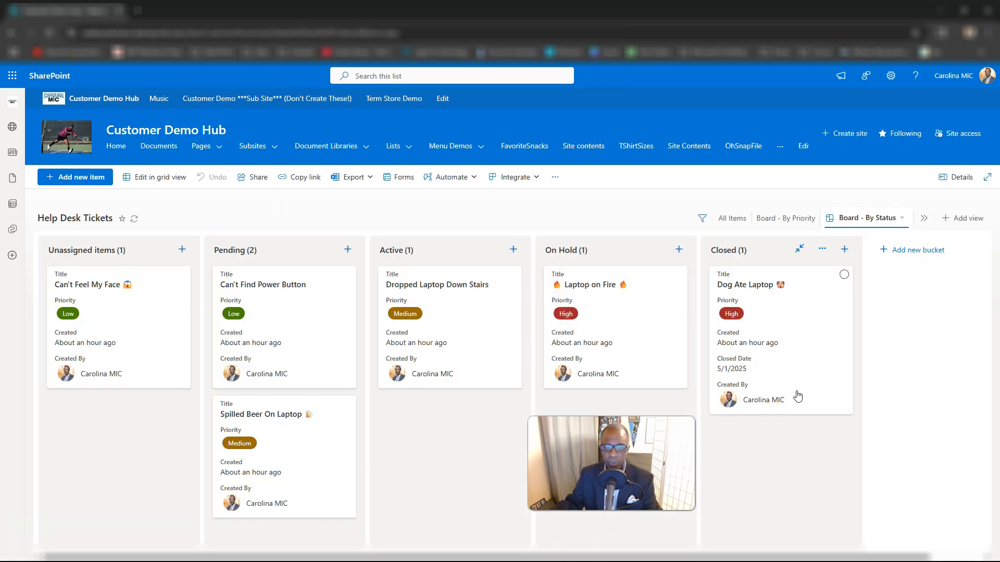
{"action": "left_click", "coordinate": [784, 376]}
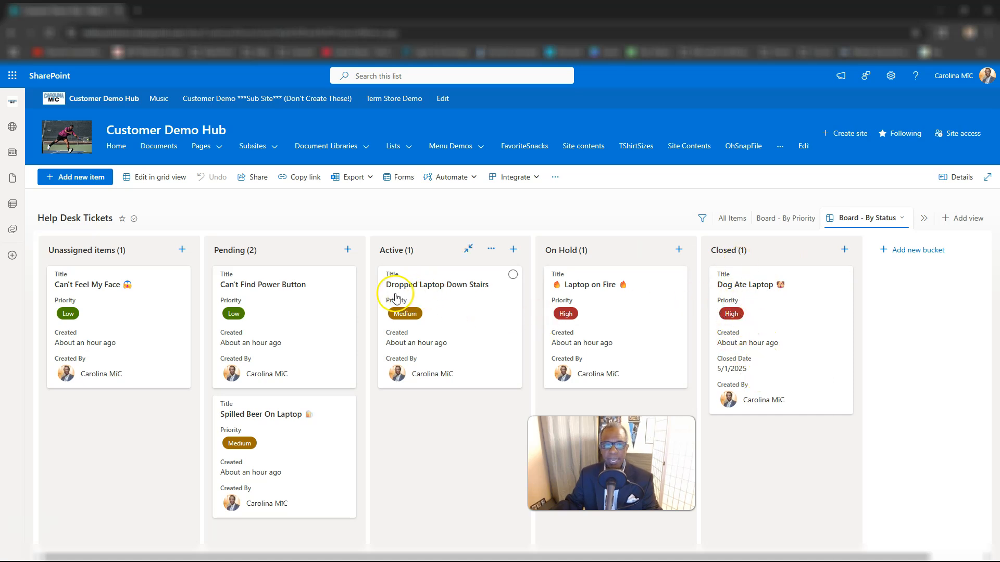
{"action": "left_click", "coordinate": [731, 218]}
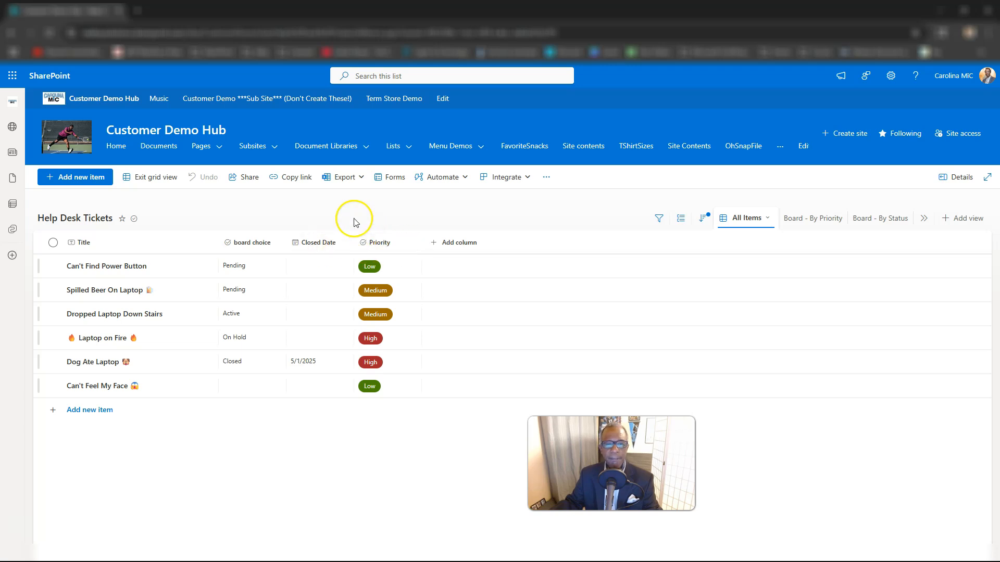
{"action": "left_click", "coordinate": [865, 229]}
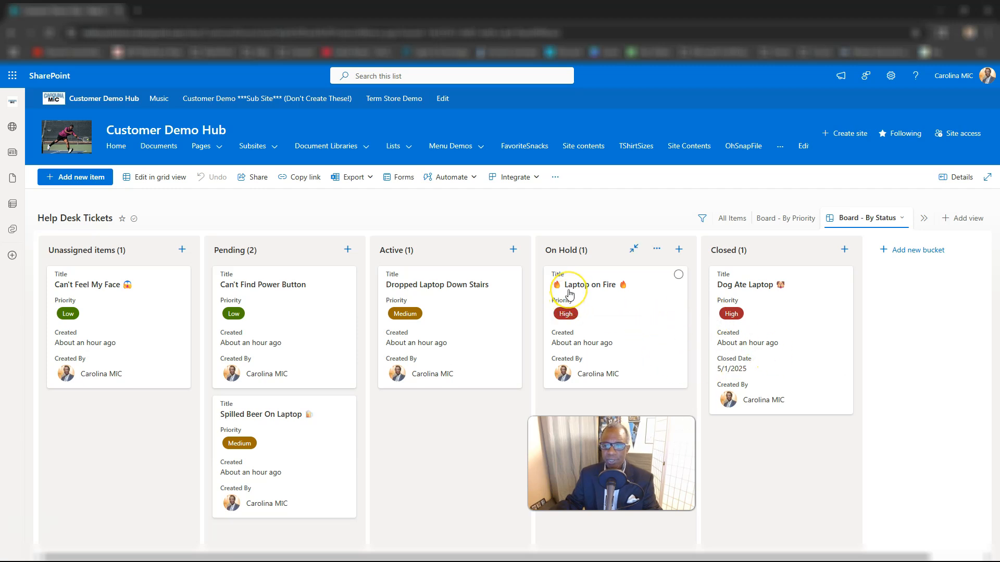
Add the Modified and Modified By fields to the Board - By Status view and apply the change
{"action": "left_click", "coordinate": [903, 218]}
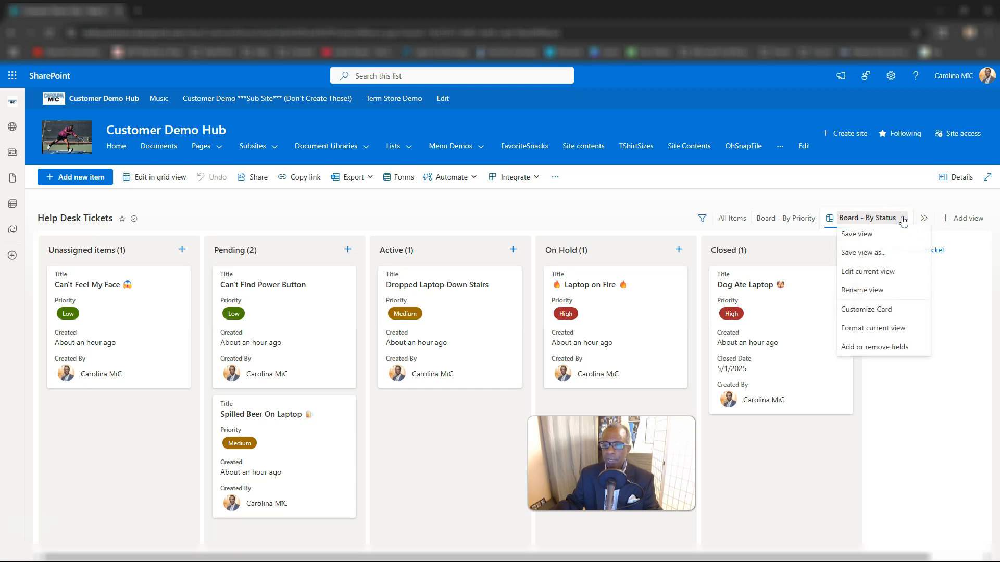
{"action": "left_click", "coordinate": [872, 347]}
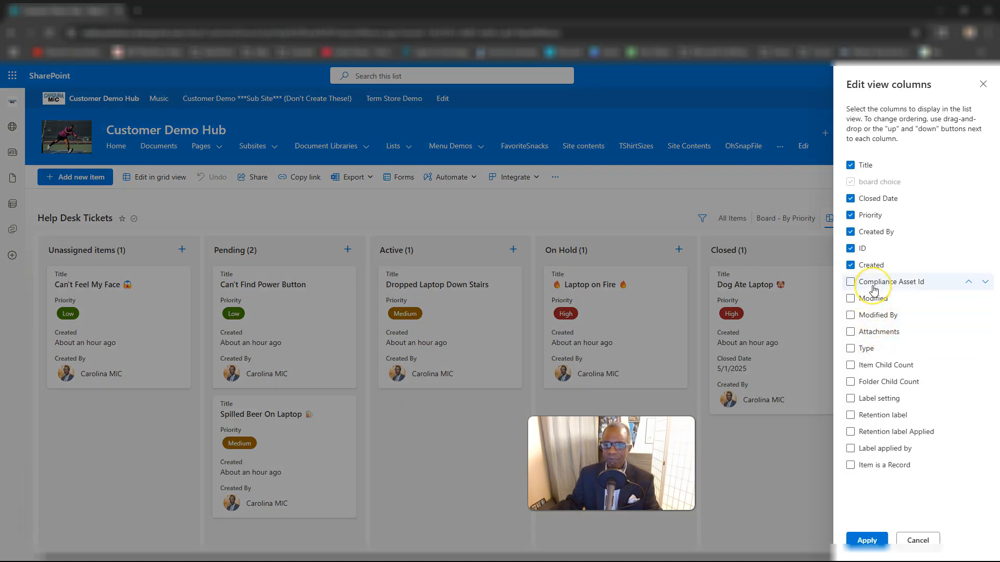
{"action": "left_click", "coordinate": [851, 299]}
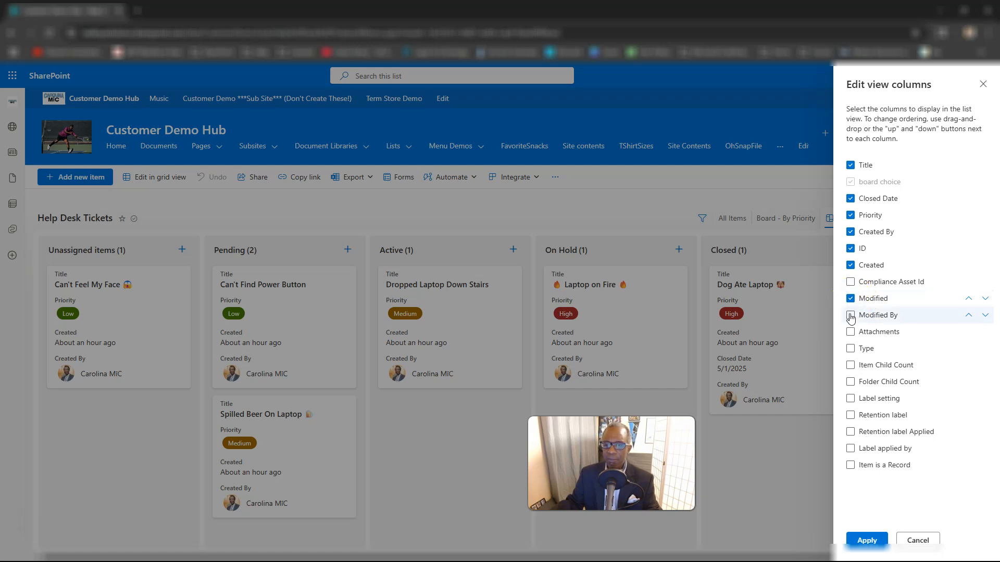
{"action": "left_click", "coordinate": [868, 541]}
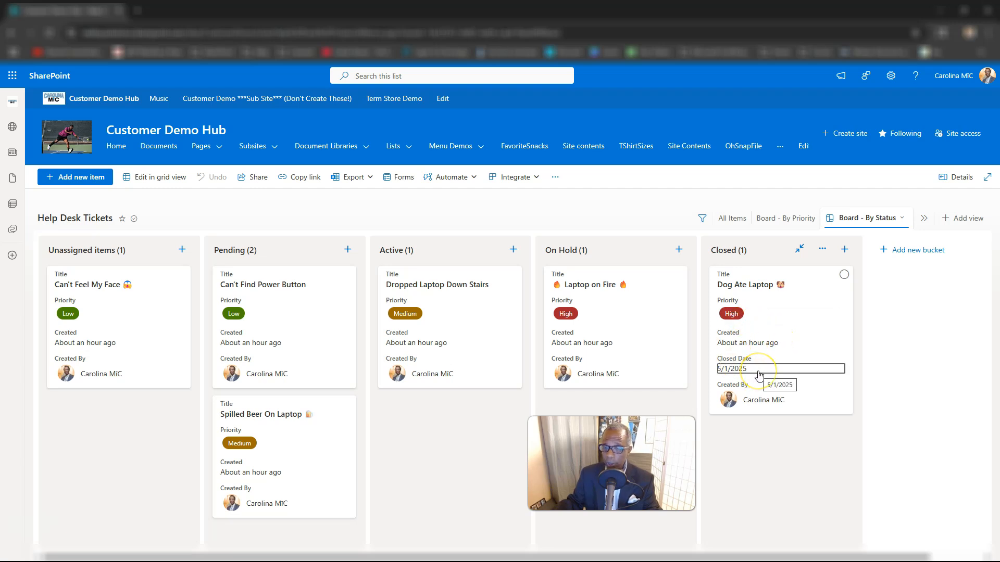
Try out showing Modified and Modified By on the board cards in the Card Designer, and cancel the customization
{"action": "left_click", "coordinate": [902, 217]}
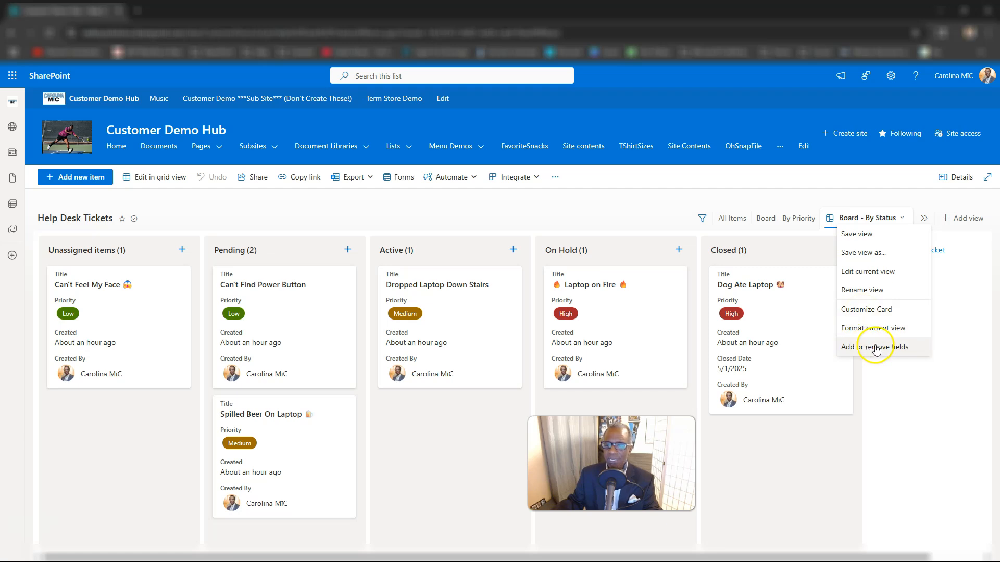
{"action": "left_click", "coordinate": [866, 310]}
{"action": "scroll", "coordinate": [870, 416], "scroll_direction": "down", "scroll_amount": 1}
{"action": "left_click", "coordinate": [841, 411]}
{"action": "left_click", "coordinate": [841, 412]}
{"action": "left_click", "coordinate": [841, 430]}
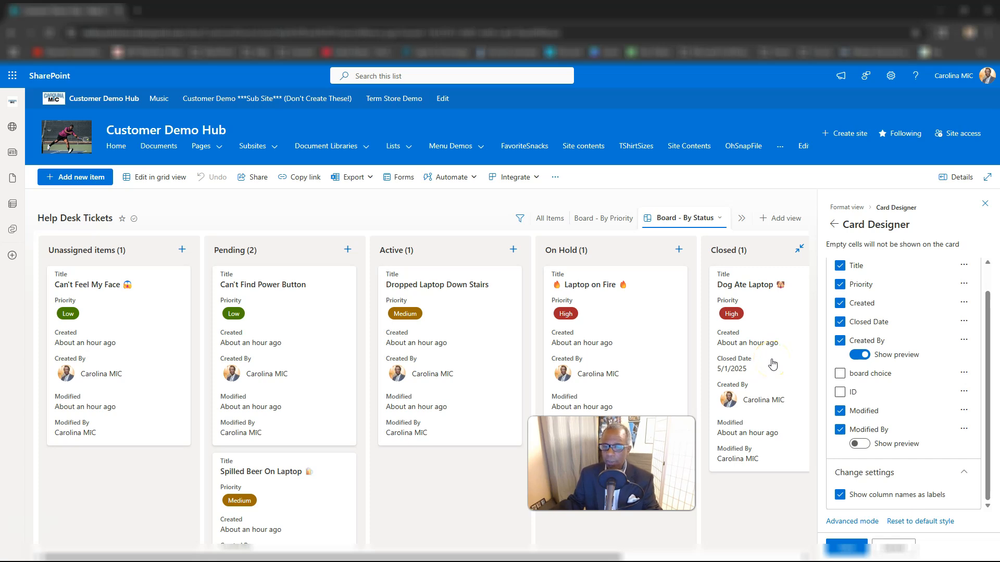
{"action": "left_click", "coordinate": [894, 548]}
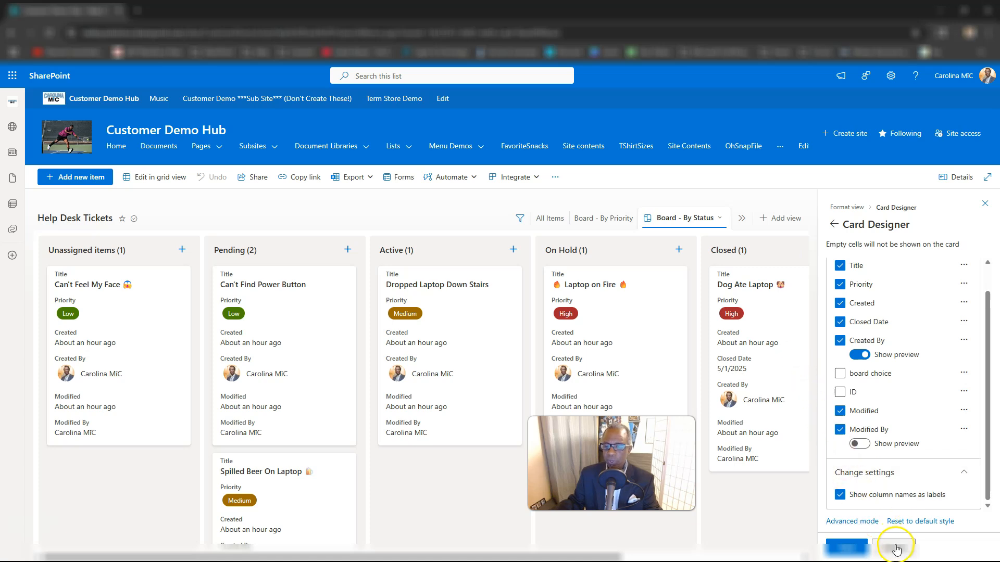
{"action": "left_click", "coordinate": [889, 221]}
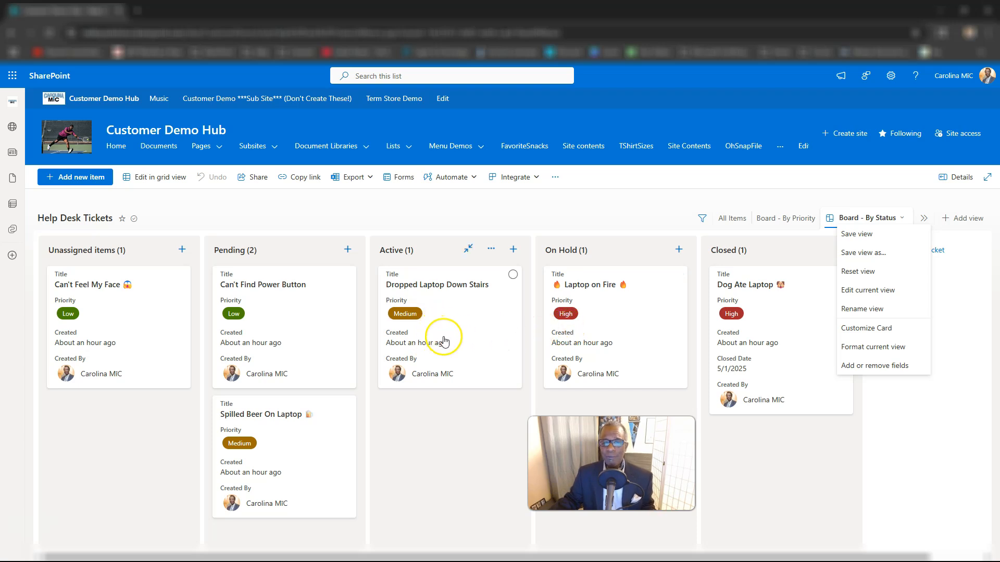
{"action": "left_click", "coordinate": [462, 333]}
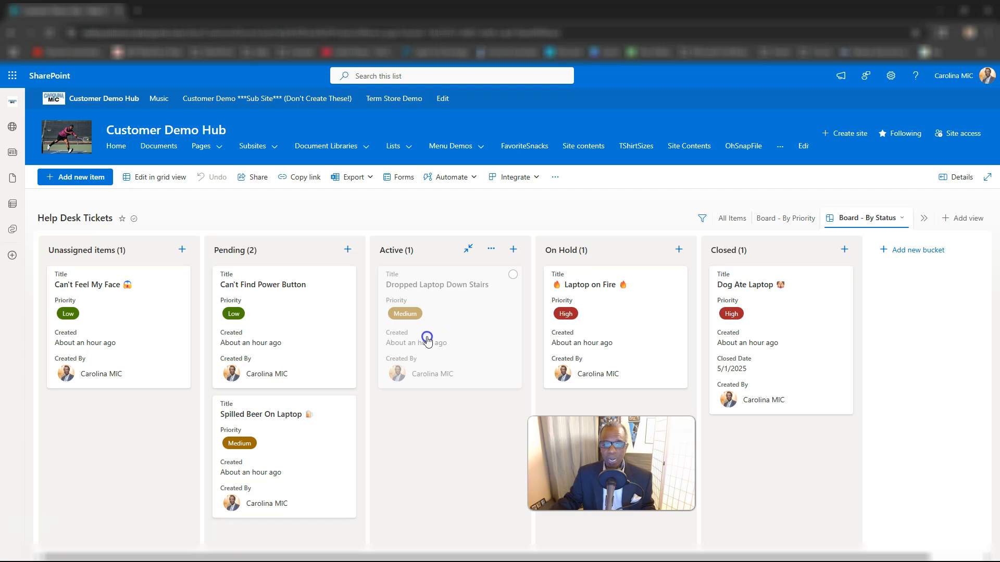
Move the Dropped Laptop Down Stairs card through Pending into Closed, and move the Can't Find Power Button card to Closed
{"action": "left_click_drag", "start_coordinate": [466, 274], "coordinate": [312, 322]}
{"action": "scroll", "coordinate": [312, 324], "scroll_direction": "down", "scroll_amount": 2}
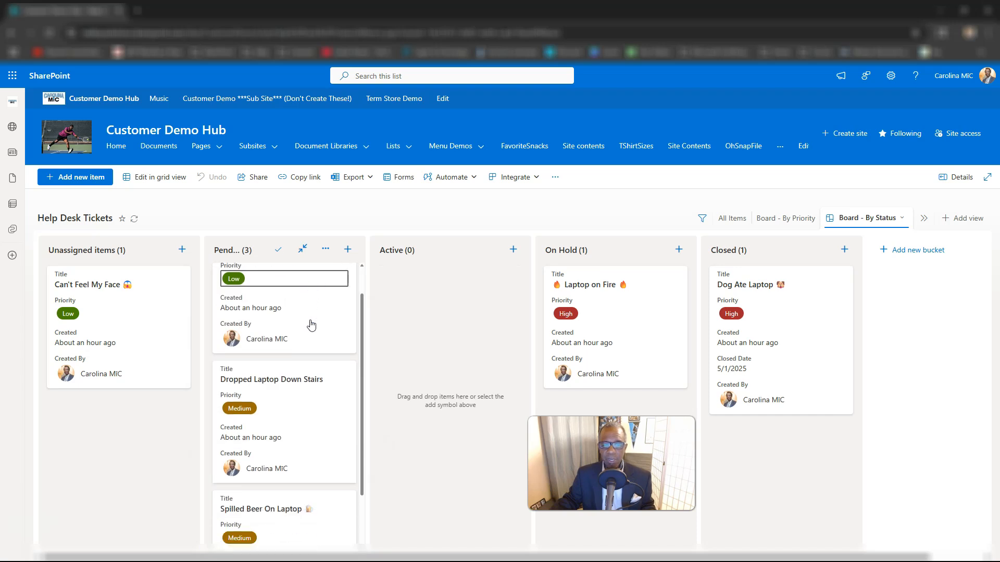
{"action": "left_click", "coordinate": [318, 348]}
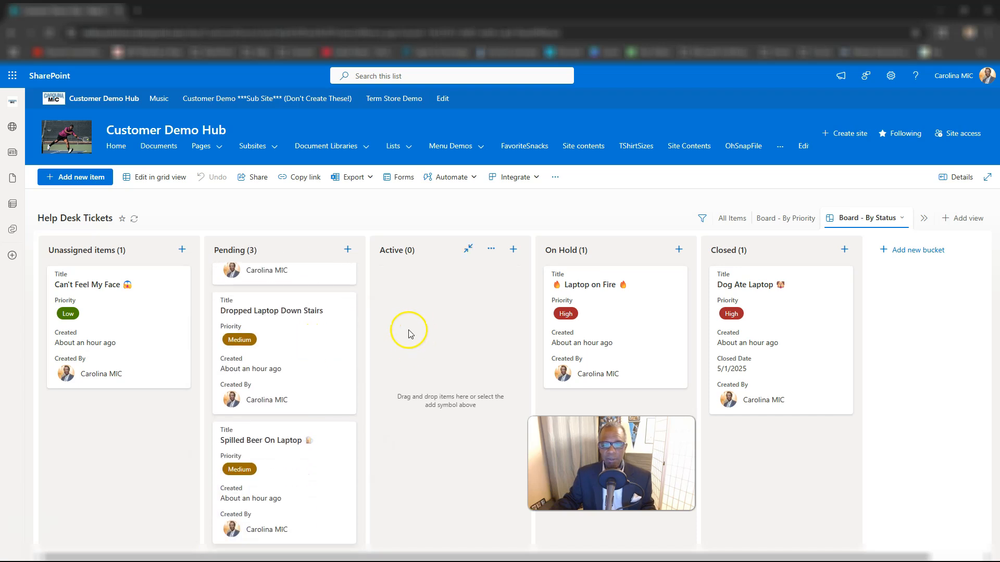
{"action": "left_click_drag", "start_coordinate": [294, 333], "coordinate": [764, 346]}
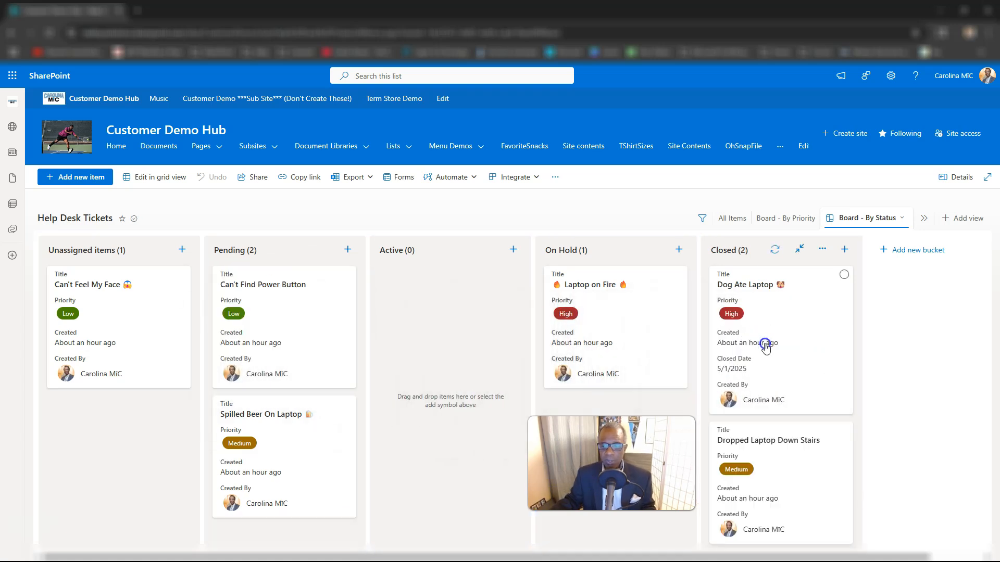
{"action": "left_click_drag", "start_coordinate": [290, 331], "coordinate": [808, 411]}
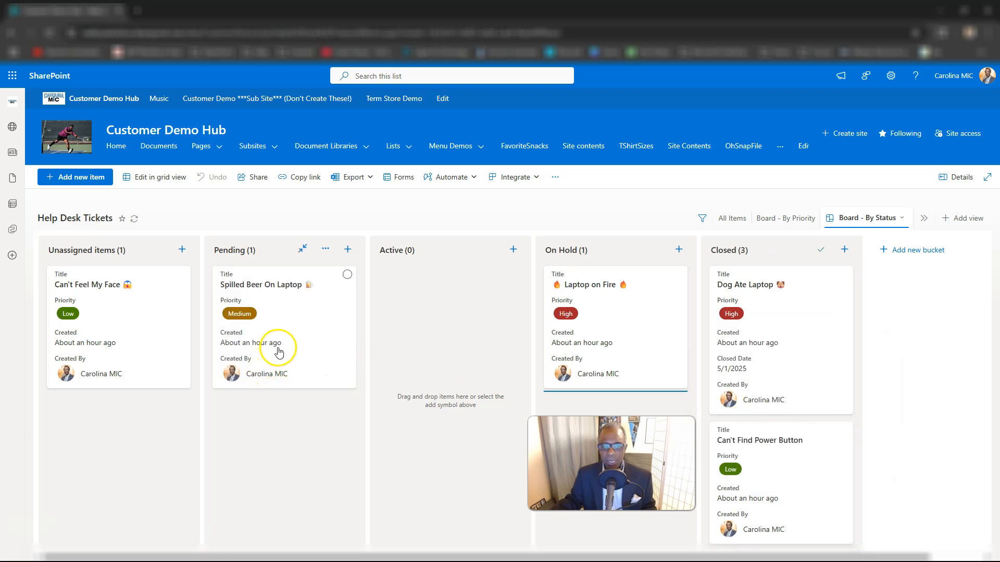